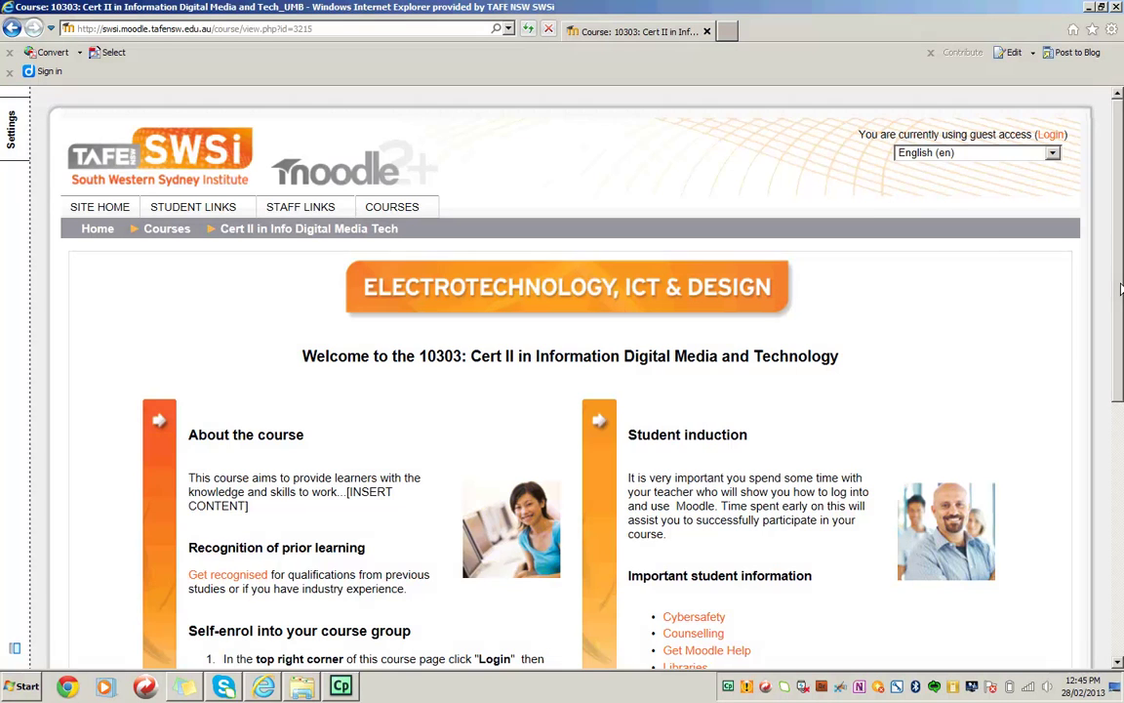
Step: Review the guest view of the 10303 Cert II course page, including its self-enrolment instructions and student information
{"action": "scroll", "coordinate": [1120, 312], "scroll_direction": "down", "scroll_amount": 1}
{"action": "scroll", "coordinate": [1123, 283], "scroll_direction": "up", "scroll_amount": 2}
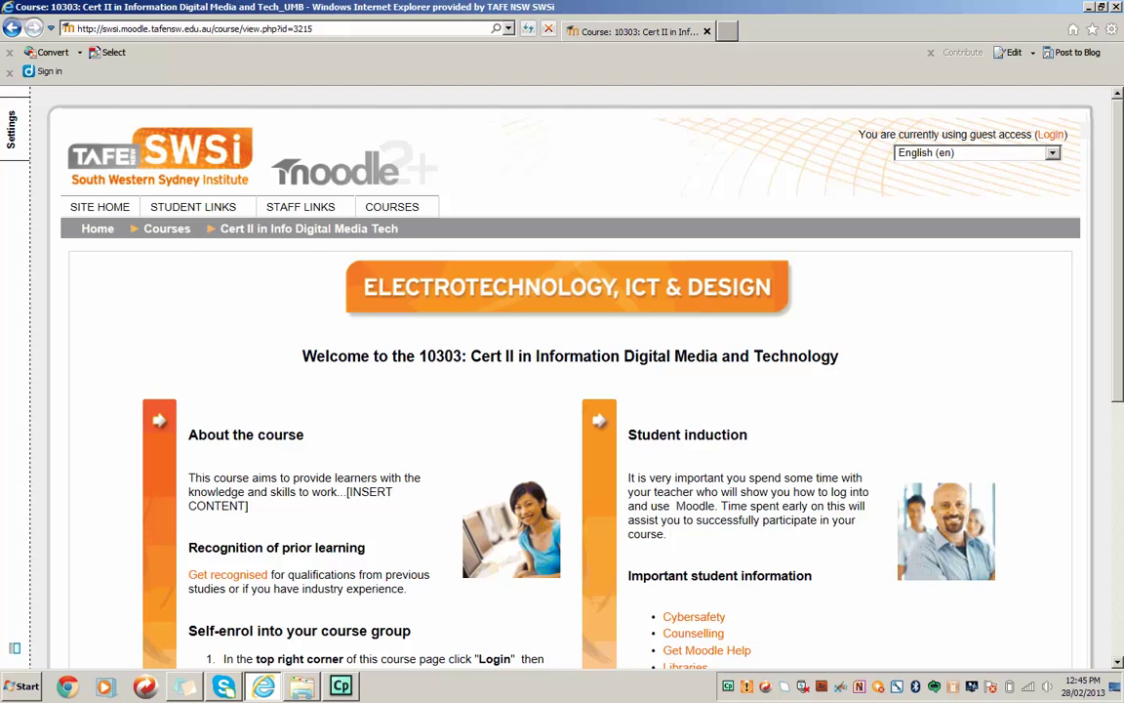
{"action": "left_click", "coordinate": [196, 29]}
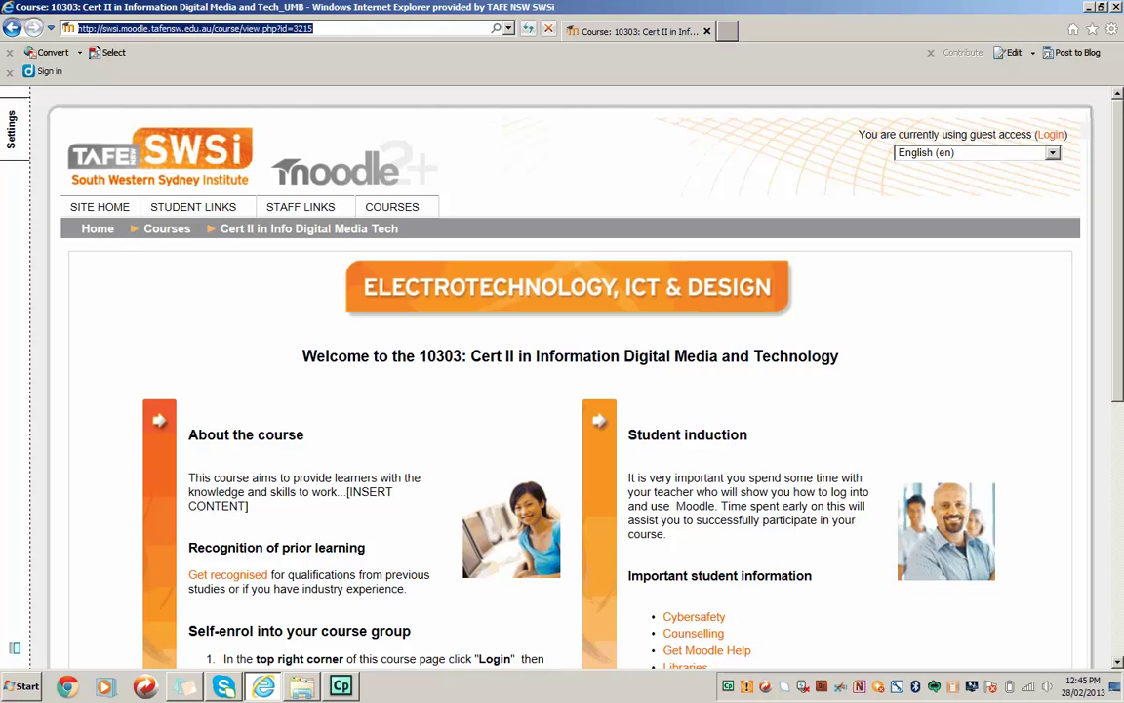
{"action": "scroll", "coordinate": [1111, 433], "scroll_direction": "down", "scroll_amount": 4}
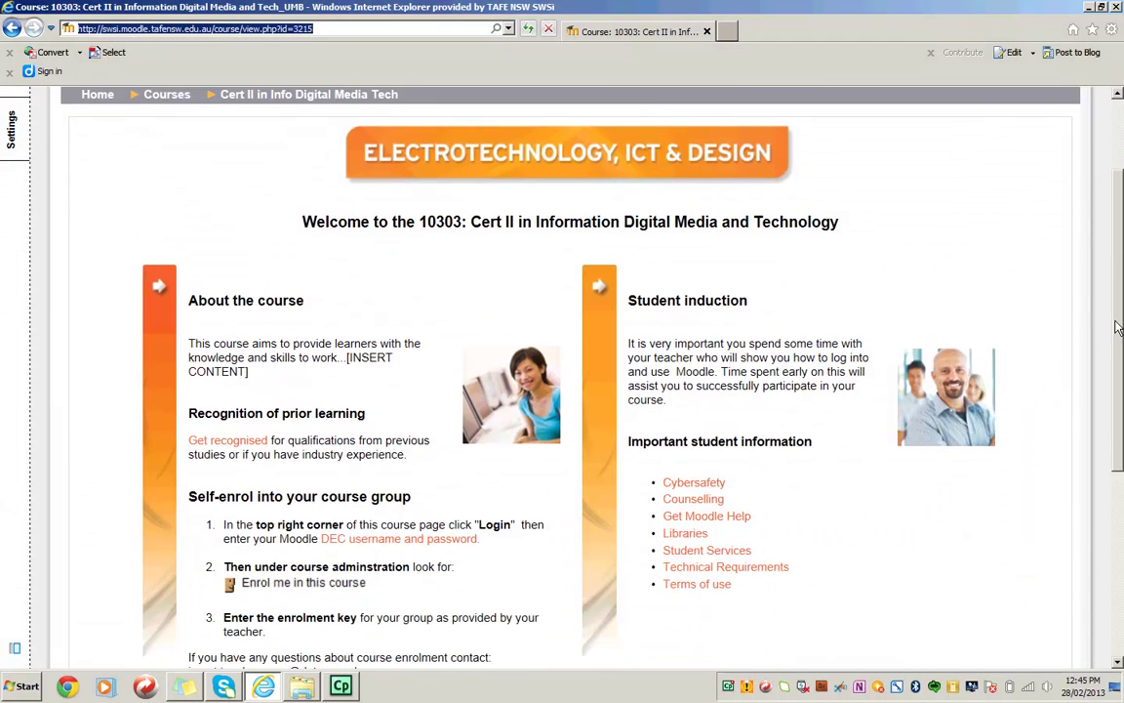
{"action": "scroll", "coordinate": [1110, 433], "scroll_direction": "down", "scroll_amount": 1}
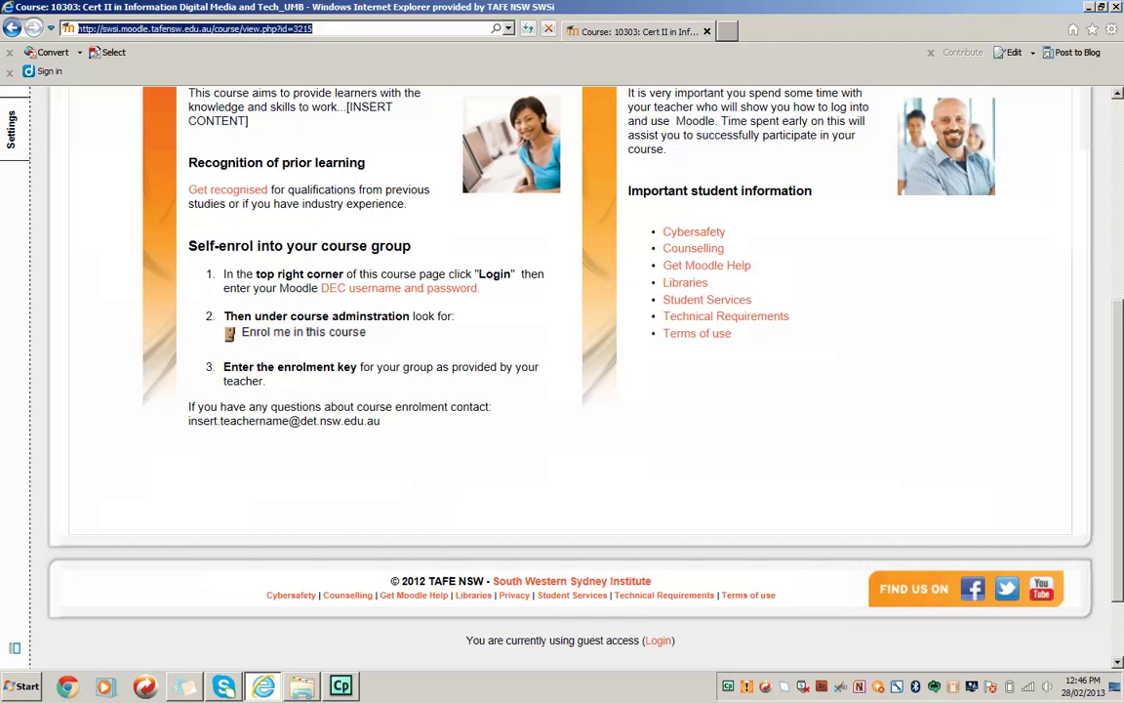
Step: Log in to the Moodle site from the course page with the student account's username and password
{"action": "scroll", "coordinate": [571, 371], "scroll_direction": "up", "scroll_amount": 5}
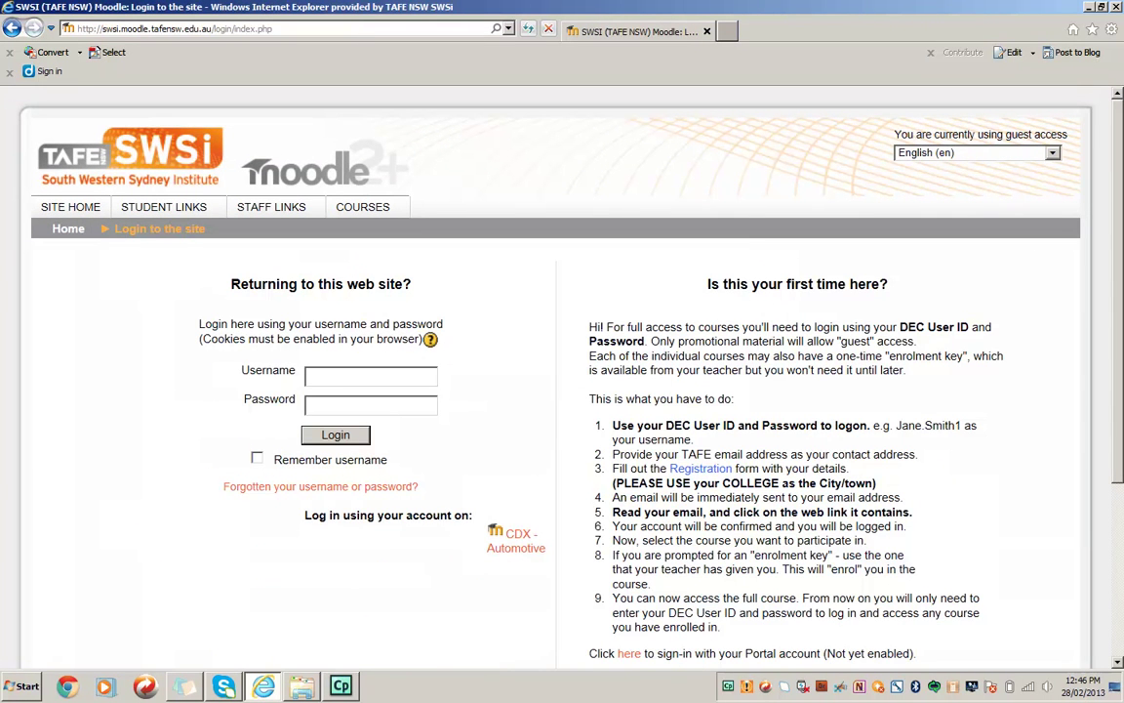
{"action": "double_click", "coordinate": [371, 376]}
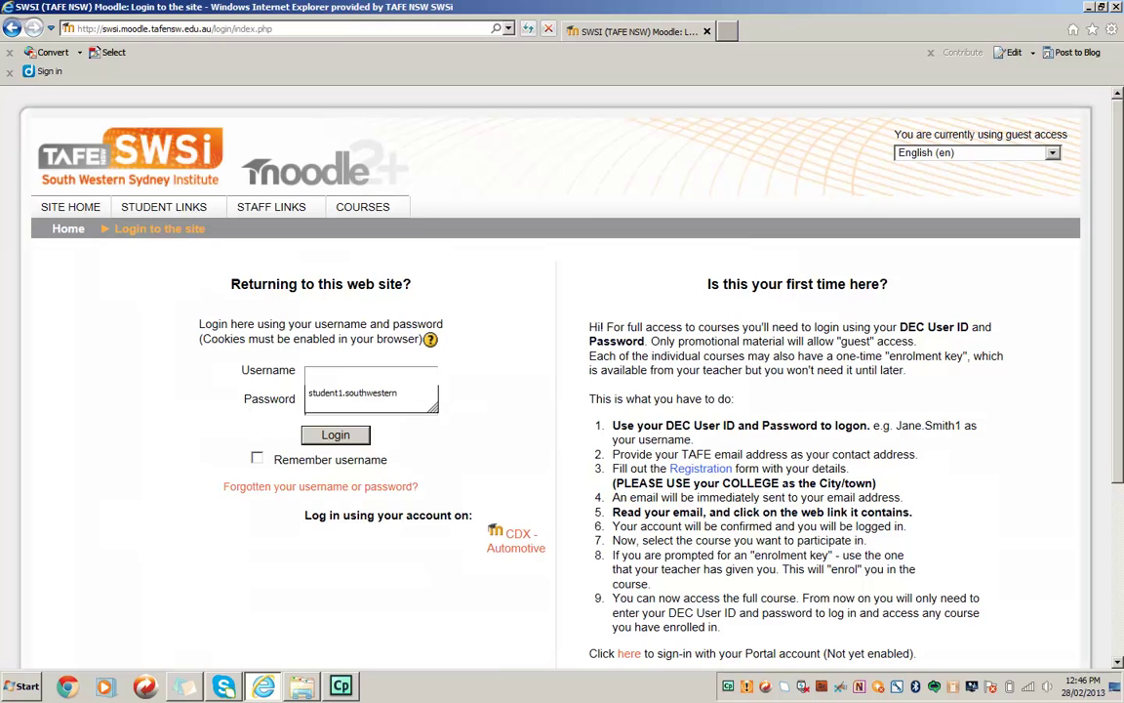
{"action": "type", "text": "student"}
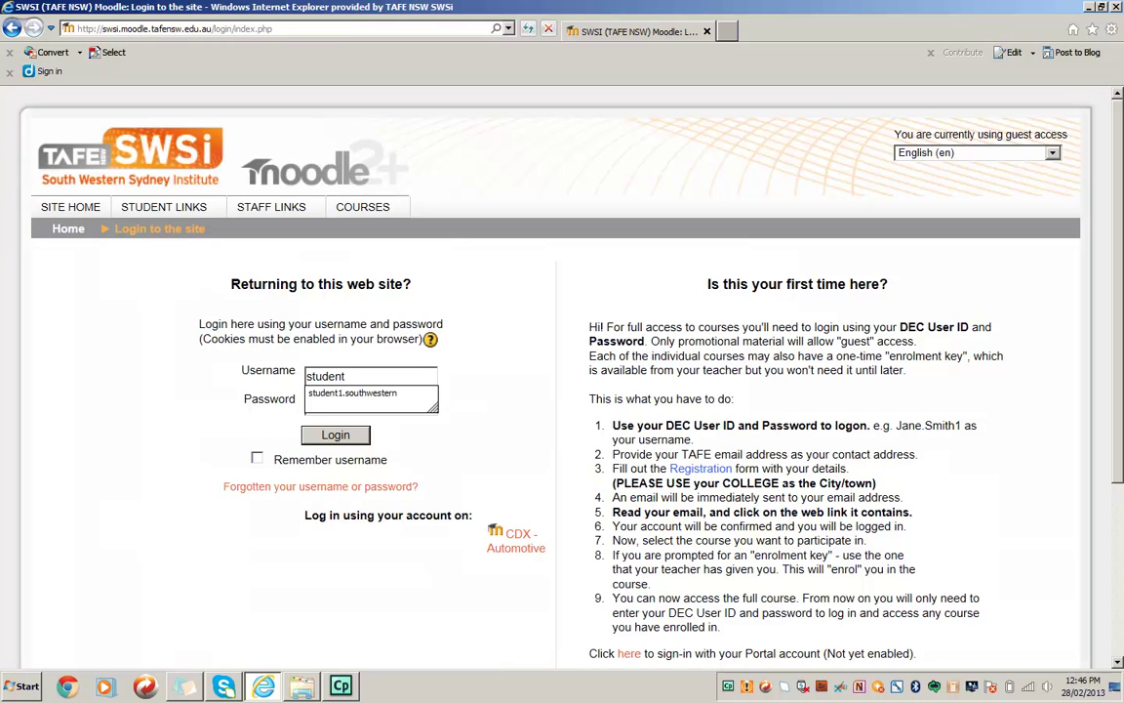
{"action": "key", "text": "Down"}
{"action": "key", "text": "Return"}
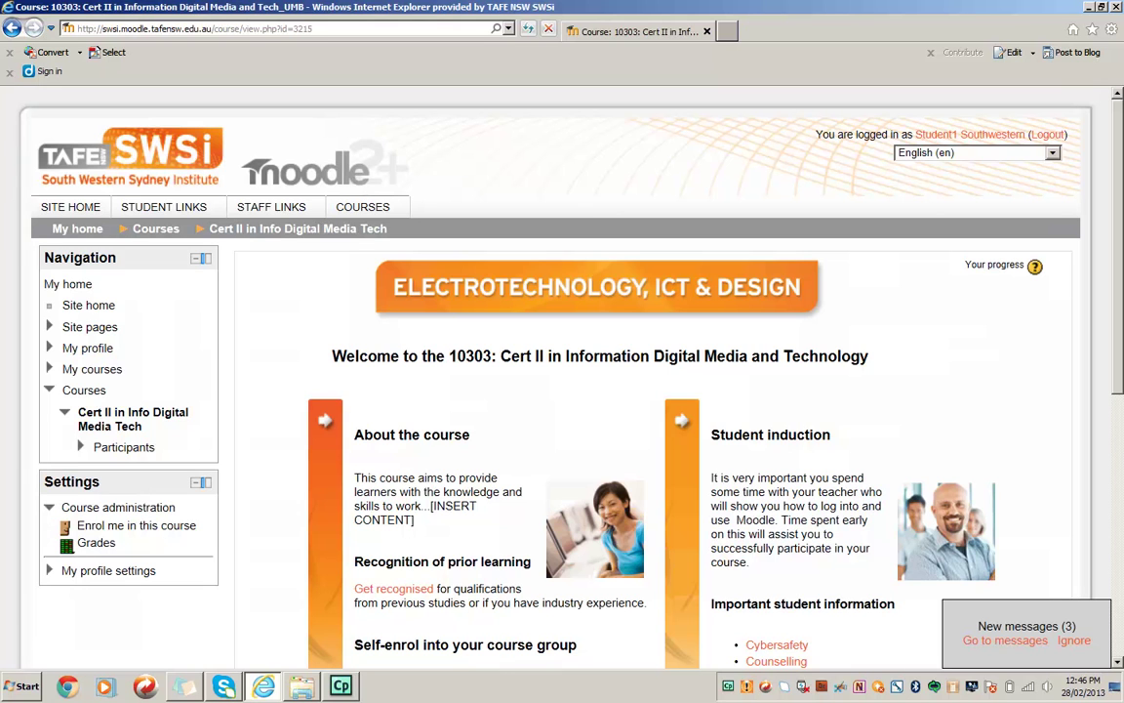
Step: Self-enrol in the Cert II course with the class group's enrolment key and look through the course page as an enrolled student
{"action": "scroll", "coordinate": [557, 391], "scroll_direction": "down", "scroll_amount": 5}
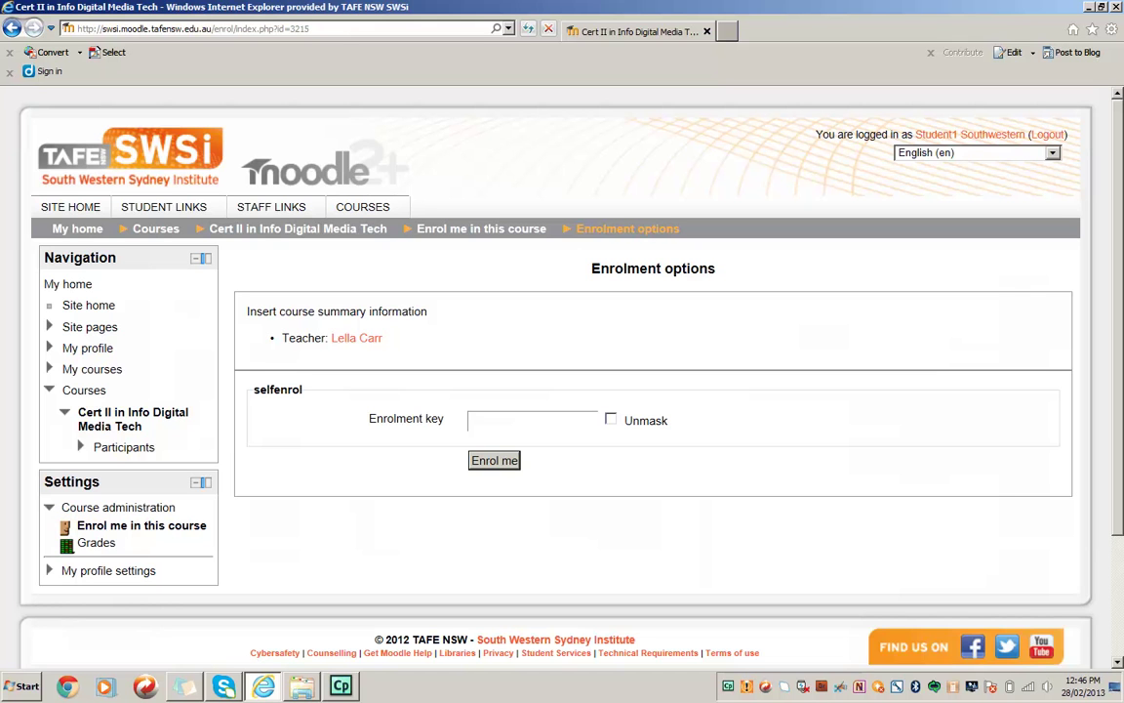
{"action": "key", "text": "ctrl+v"}
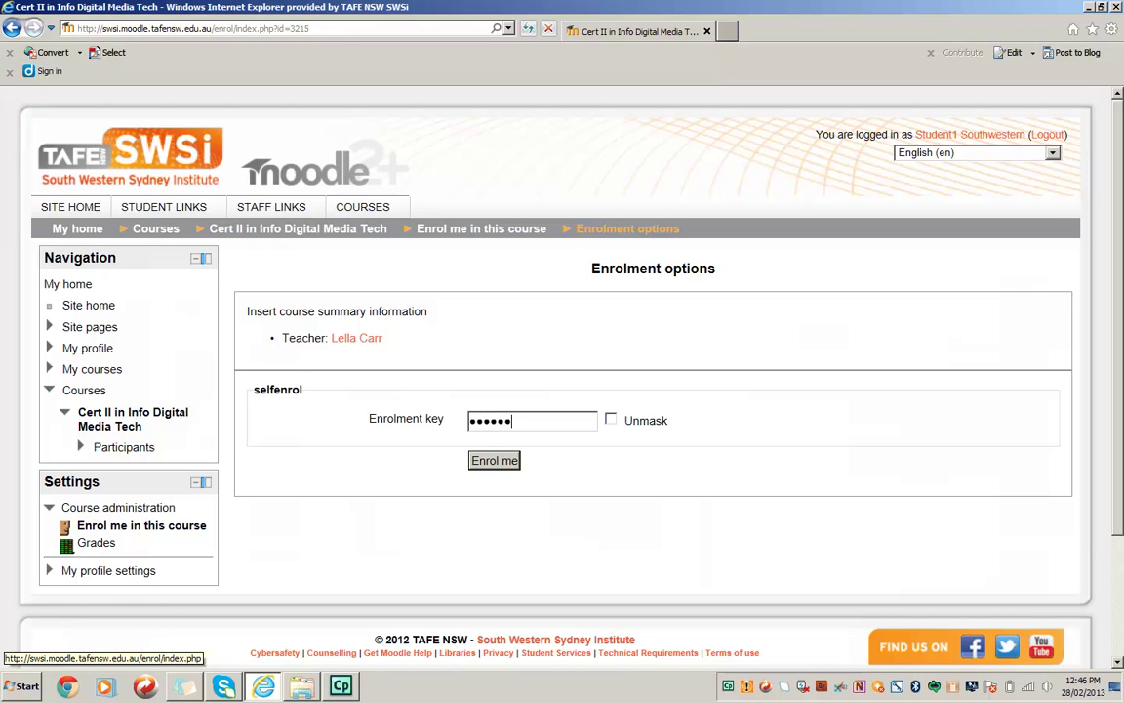
{"action": "key", "text": "Return"}
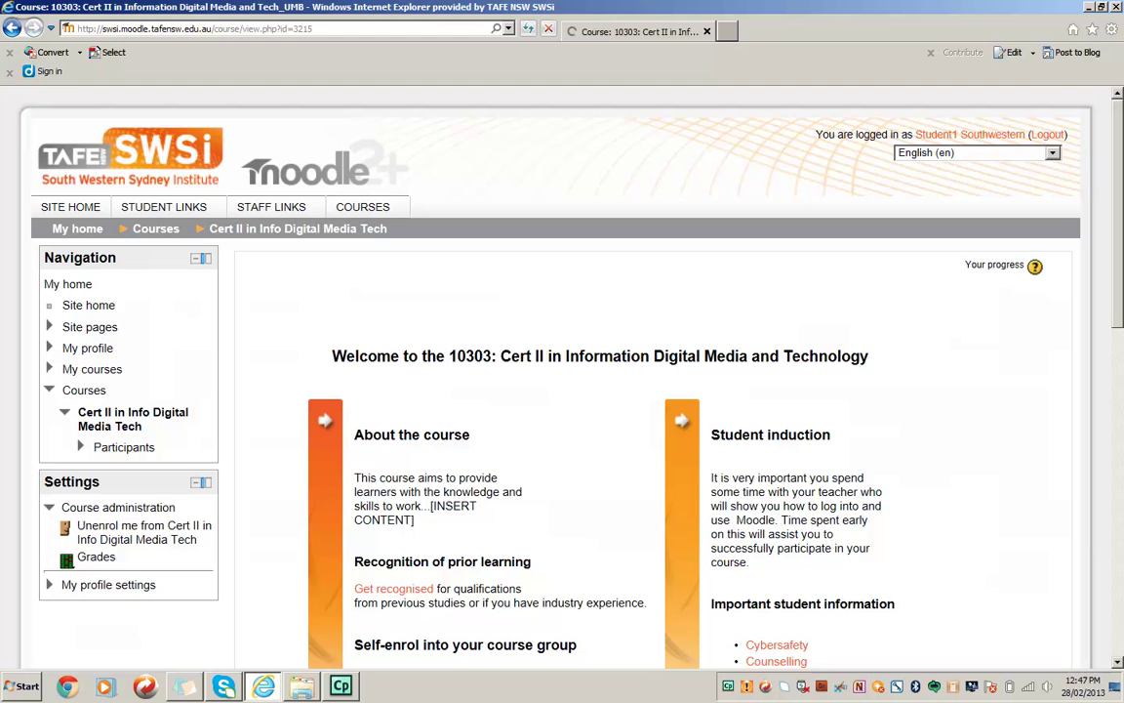
{"action": "scroll", "coordinate": [1094, 441], "scroll_direction": "down", "scroll_amount": 6}
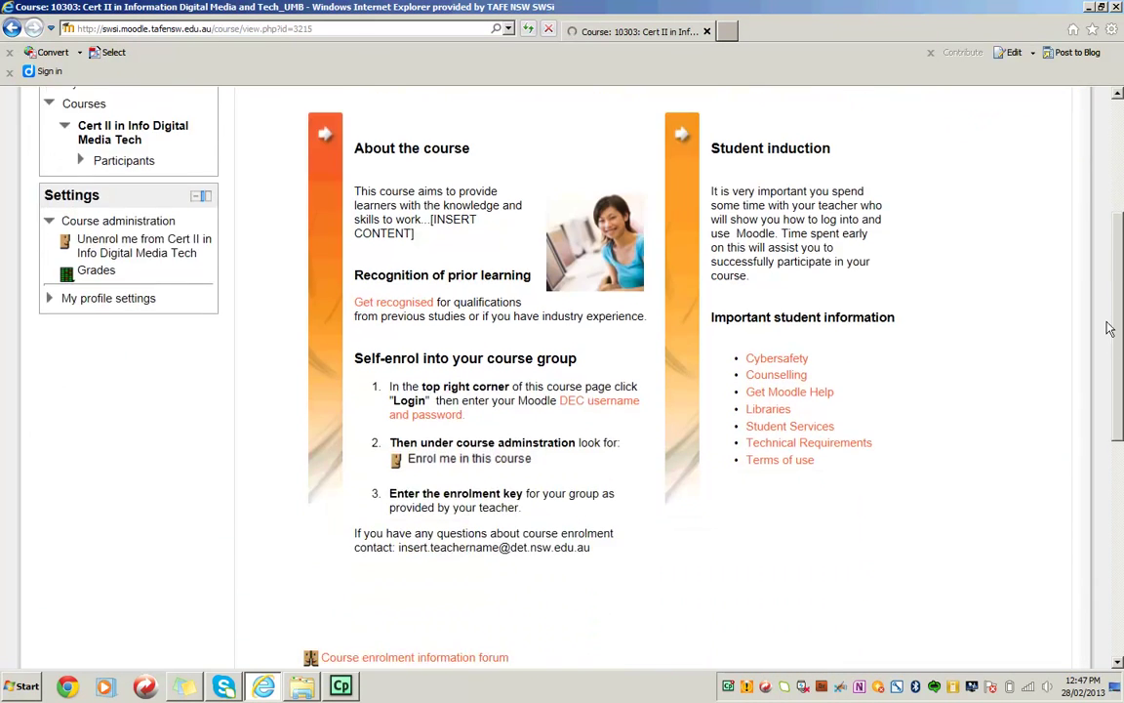
{"action": "scroll", "coordinate": [1094, 441], "scroll_direction": "down", "scroll_amount": 2}
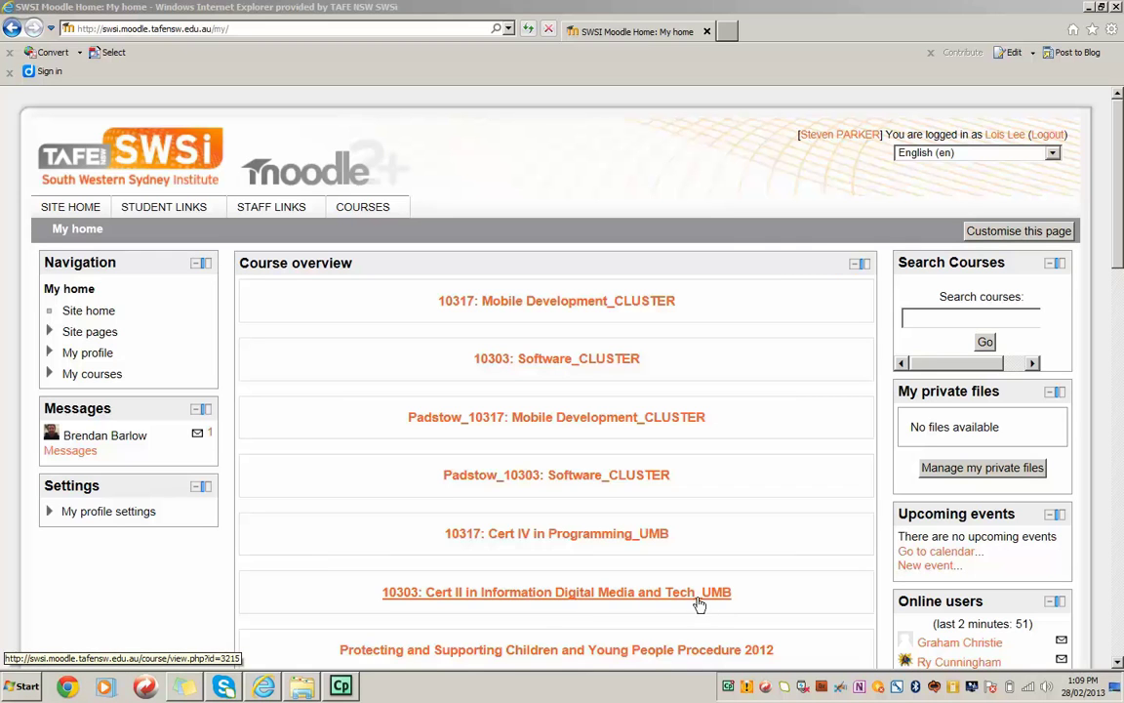
Step: From the teacher's course overview, open 10303: Cert II in Information Digital Media and Tech_UMB and examine the location sections down to Padstow's cluster links
{"action": "left_click", "coordinate": [576, 598]}
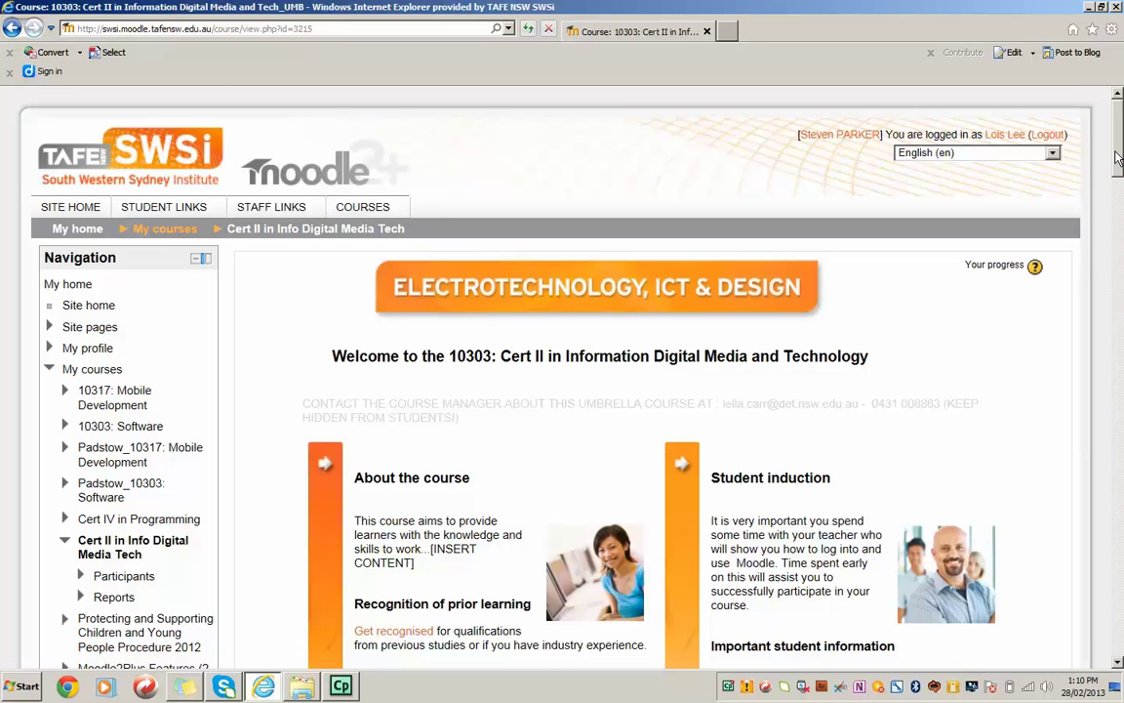
{"action": "left_click_drag", "start_coordinate": [1117, 158], "coordinate": [1116, 281]}
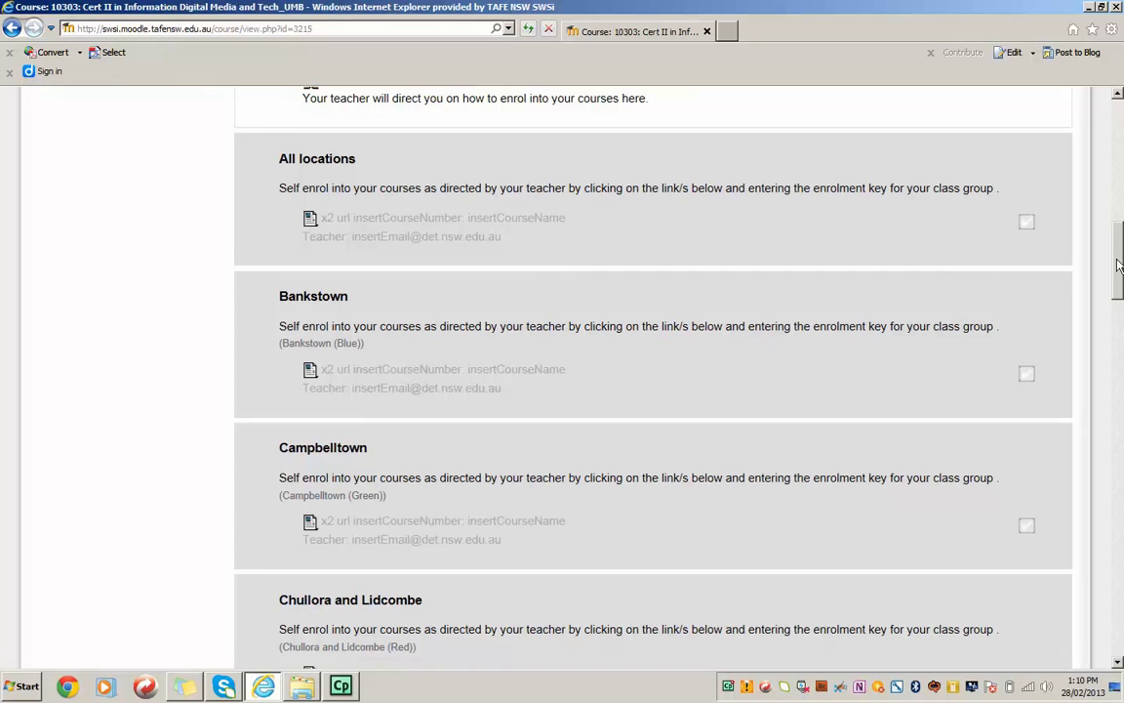
{"action": "left_click_drag", "start_coordinate": [1119, 263], "coordinate": [1119, 405]}
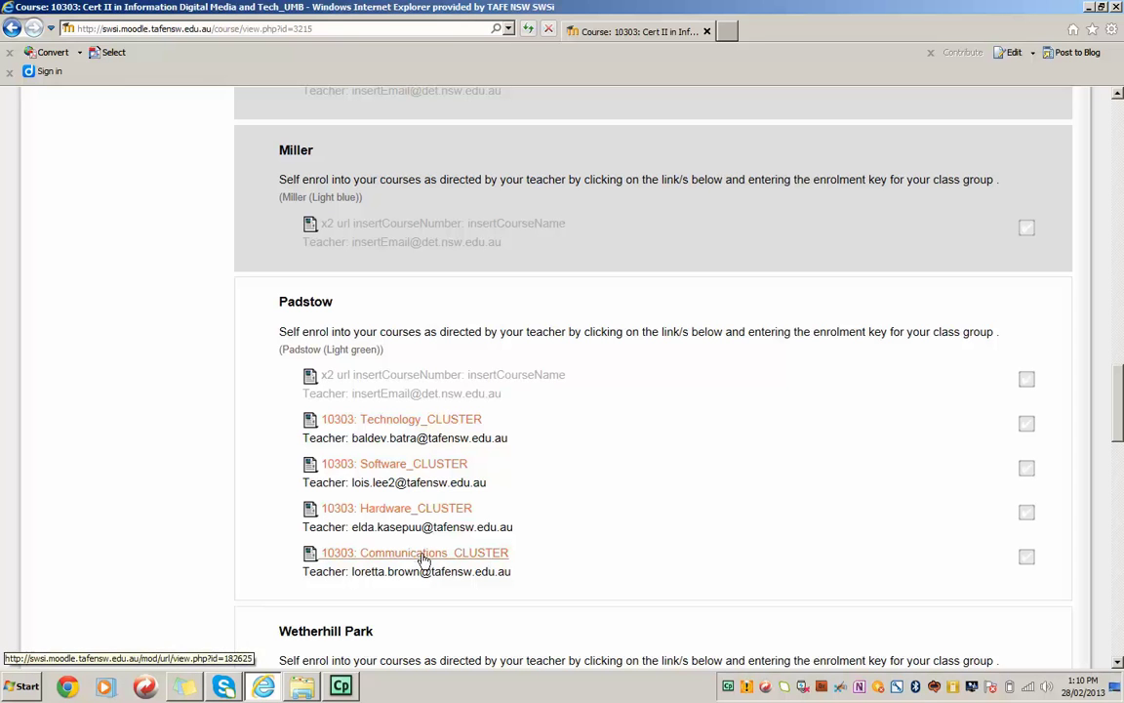
{"action": "scroll", "coordinate": [1116, 409], "scroll_direction": "up", "scroll_amount": 1}
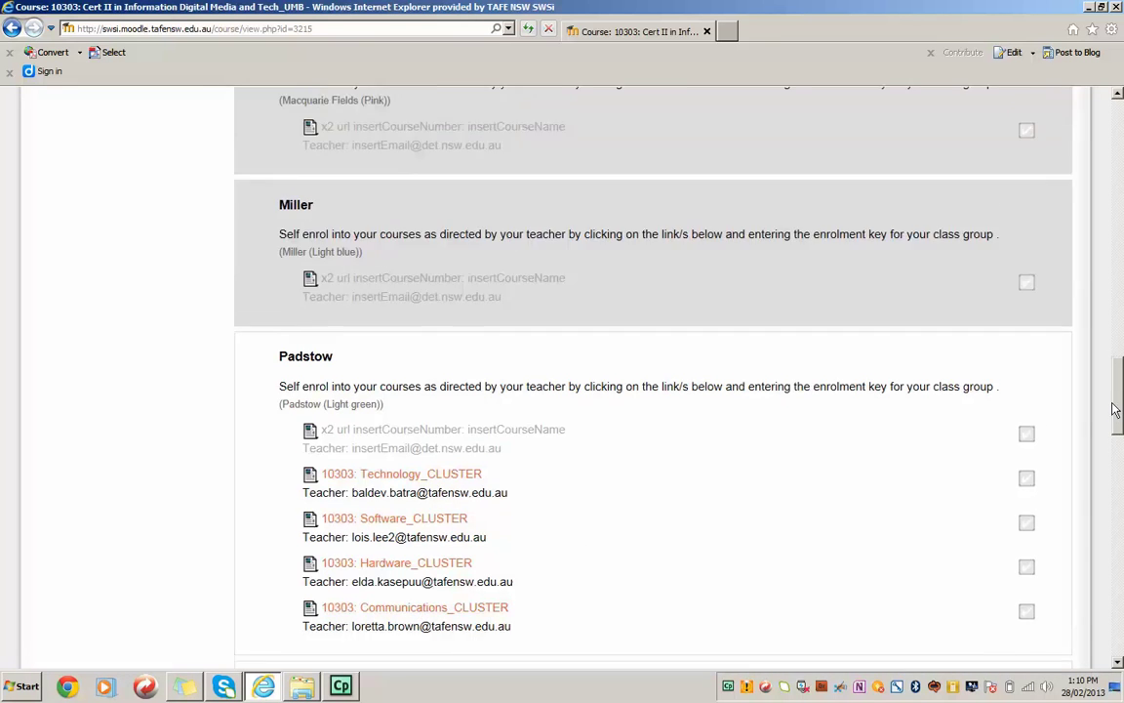
Step: Open the course's user groups and show the members of the logged-in teacher's own group
{"action": "left_click_drag", "start_coordinate": [1115, 410], "coordinate": [1110, 195]}
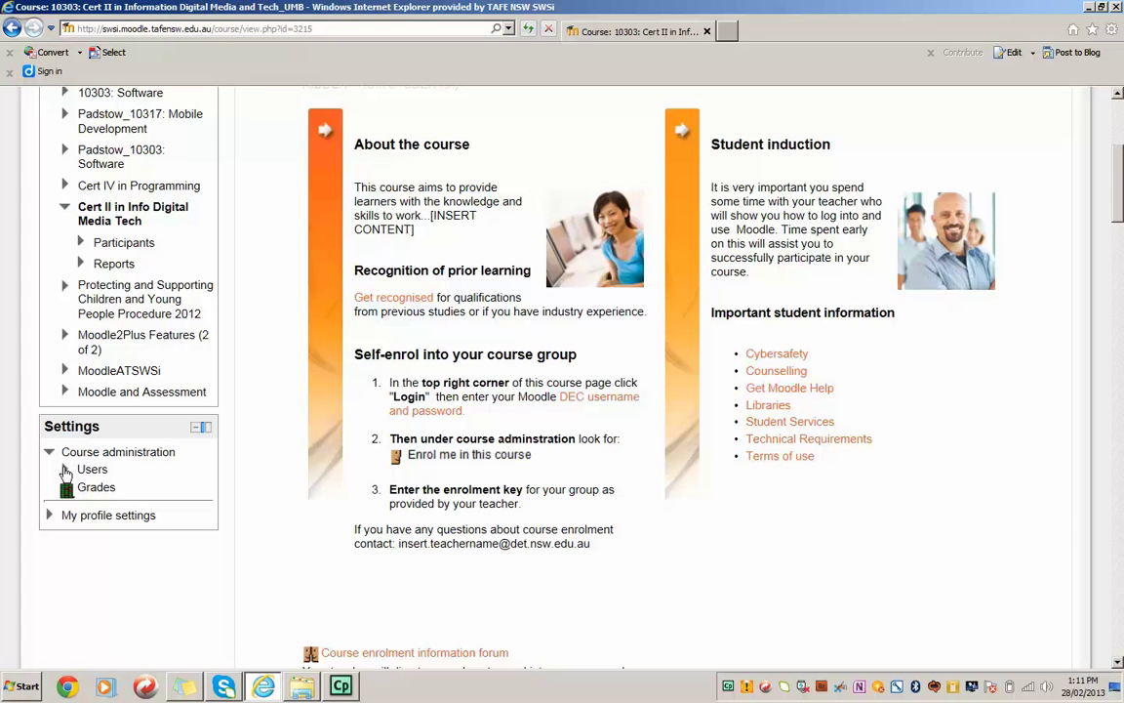
{"action": "left_click", "coordinate": [65, 470]}
{"action": "left_click", "coordinate": [113, 488]}
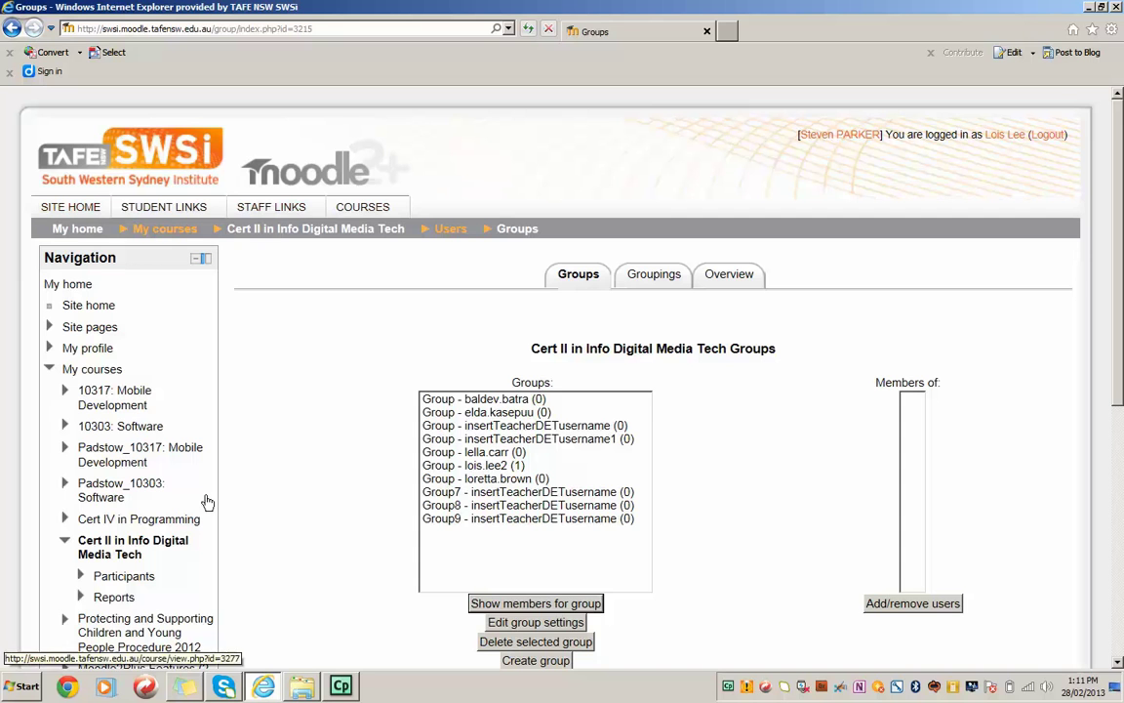
{"action": "left_click", "coordinate": [488, 465]}
{"action": "left_click", "coordinate": [542, 604]}
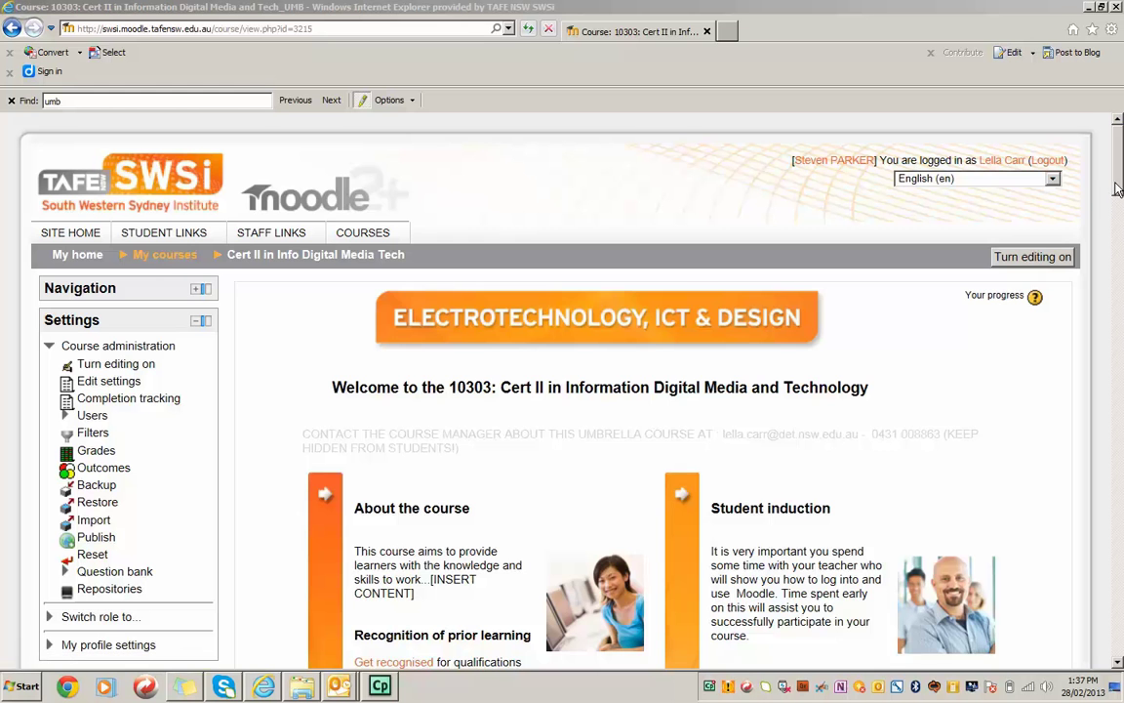
Step: With the course manager's account, check the location sections, then open the course's groups and select Group7 - insertTeacherDETusername
{"action": "left_click_drag", "start_coordinate": [1120, 184], "coordinate": [1120, 306]}
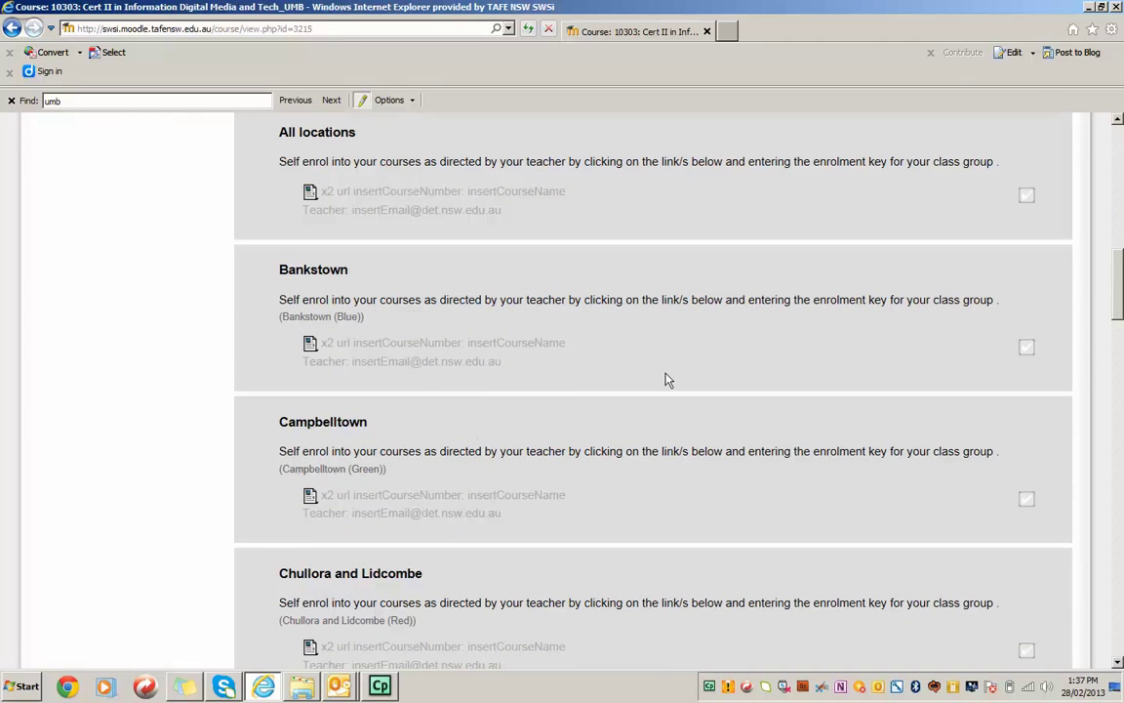
{"action": "left_click_drag", "start_coordinate": [1118, 303], "coordinate": [1117, 200]}
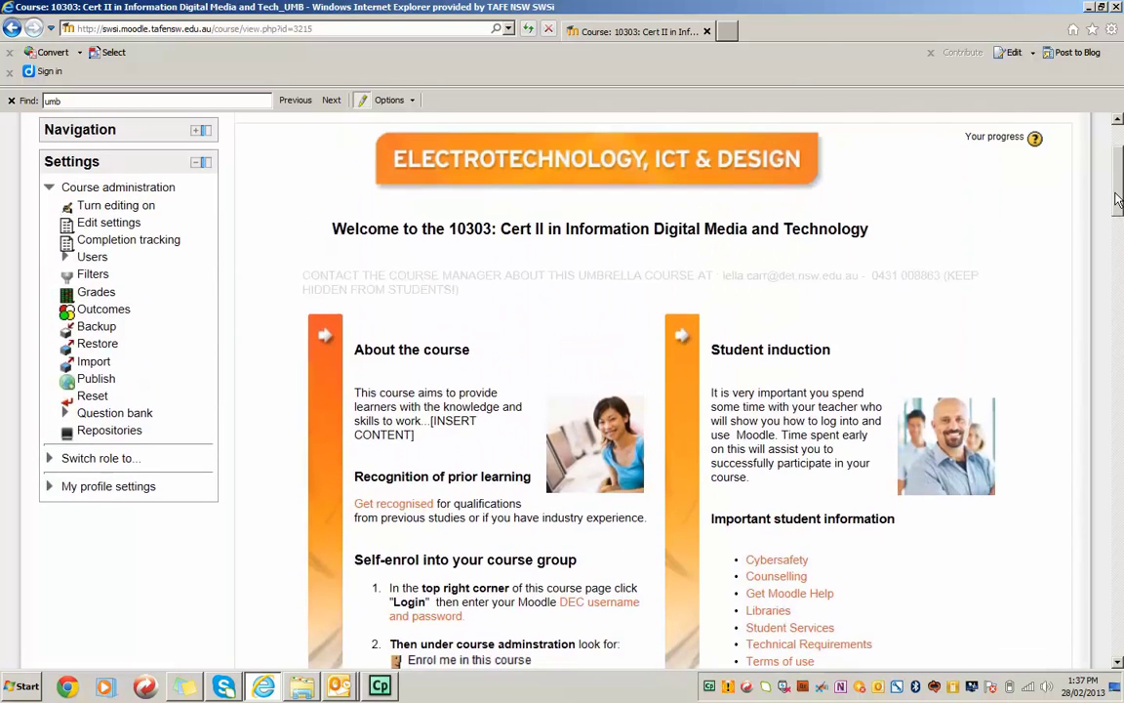
{"action": "left_click", "coordinate": [68, 259]}
{"action": "left_click", "coordinate": [109, 309]}
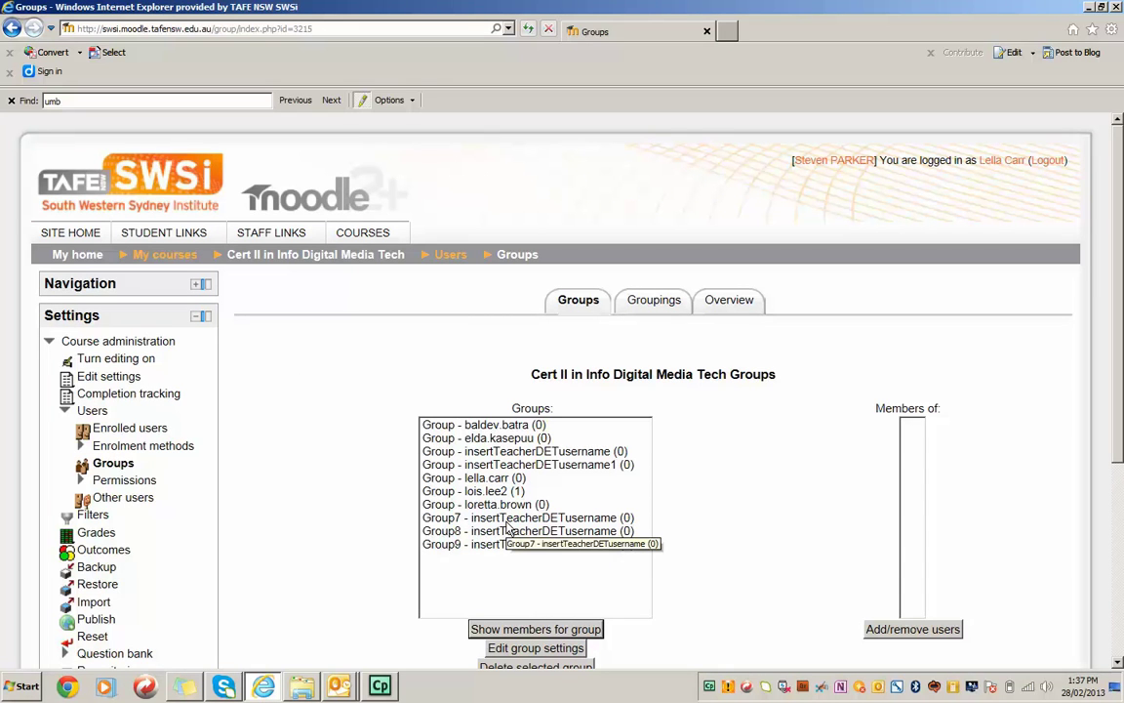
{"action": "left_click", "coordinate": [506, 520]}
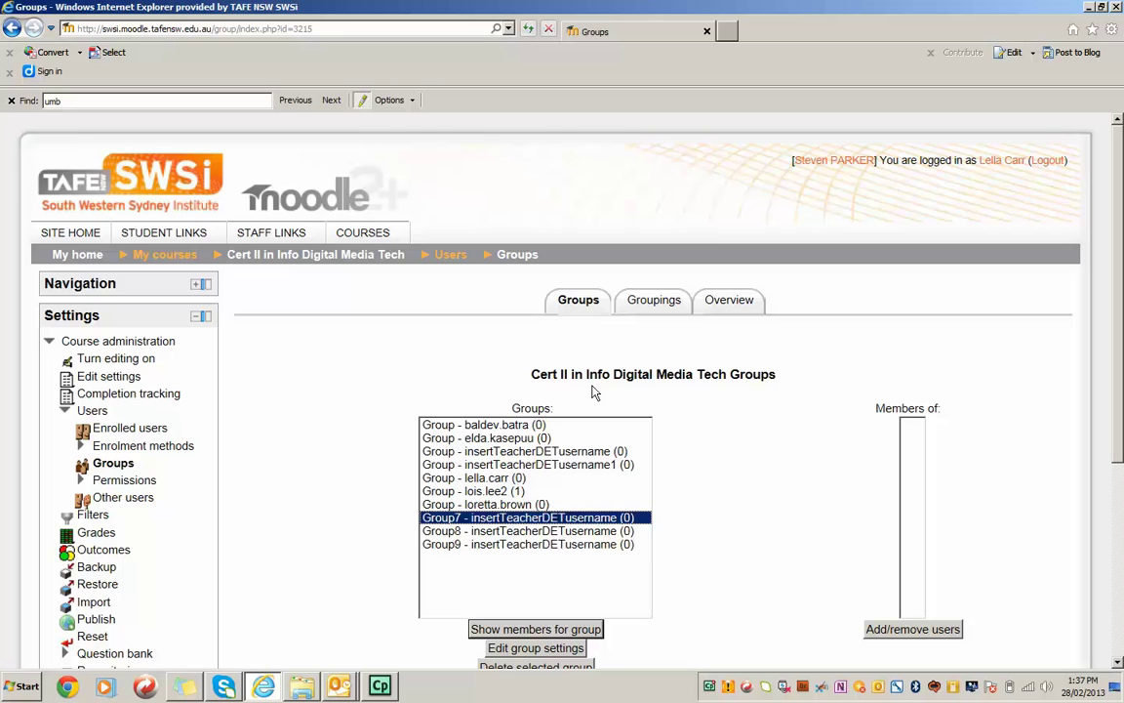
Step: Open the course's groupings and examine which teacher groups are assigned to Padstow (Light green) and Wetherhill Park (Light red)
{"action": "left_click", "coordinate": [660, 310]}
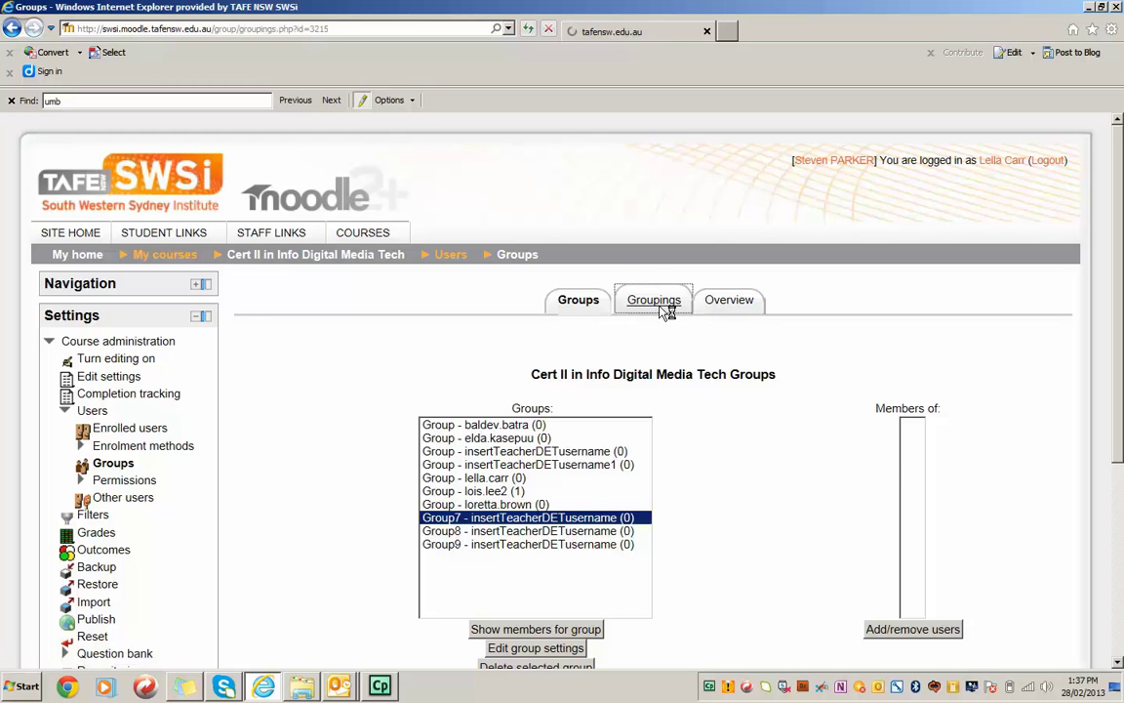
{"action": "scroll", "coordinate": [1121, 252], "scroll_direction": "down", "scroll_amount": 5}
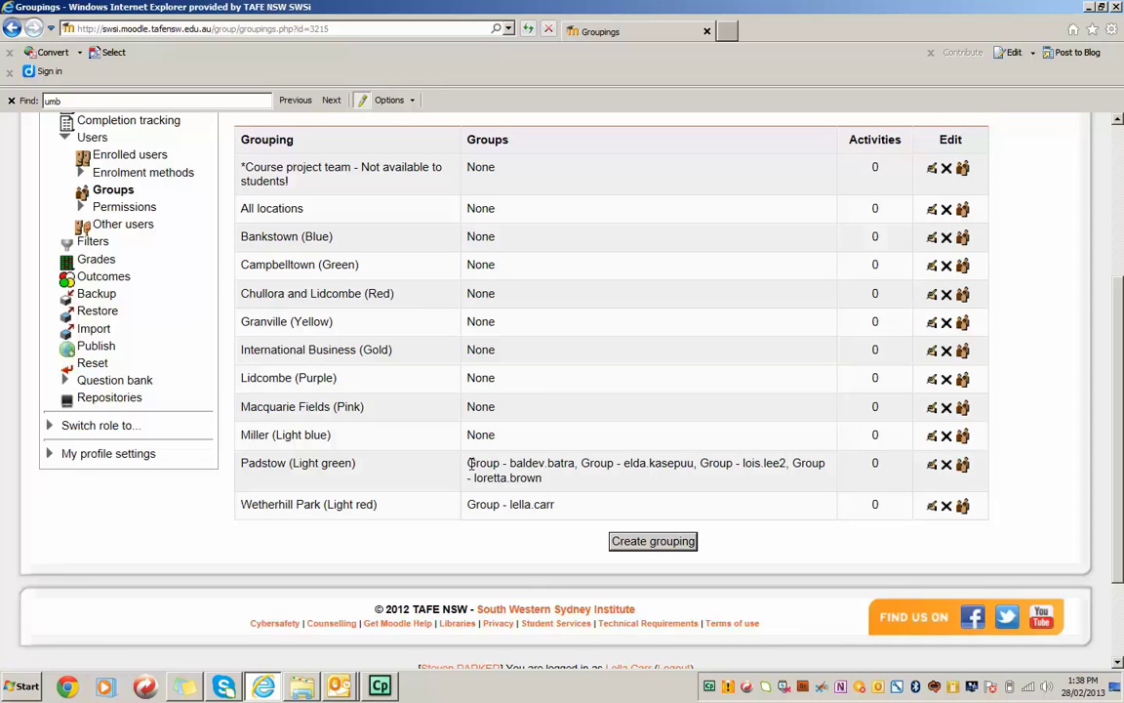
{"action": "left_click_drag", "start_coordinate": [469, 465], "coordinate": [543, 478]}
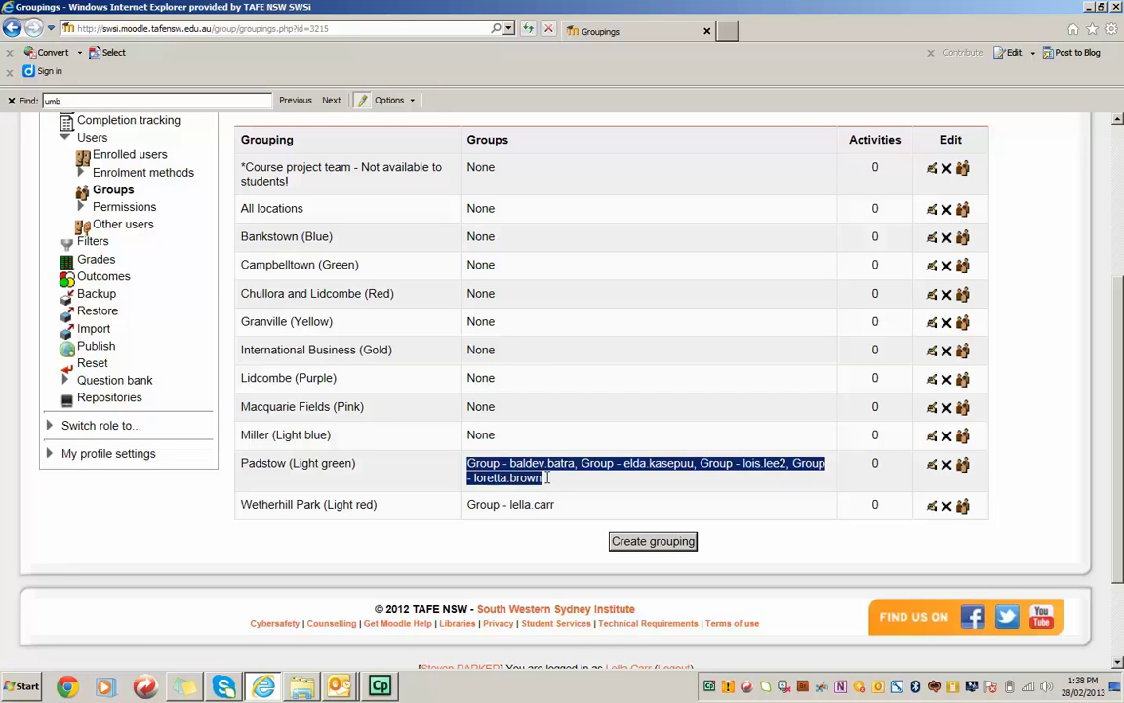
{"action": "left_click_drag", "start_coordinate": [357, 465], "coordinate": [242, 463]}
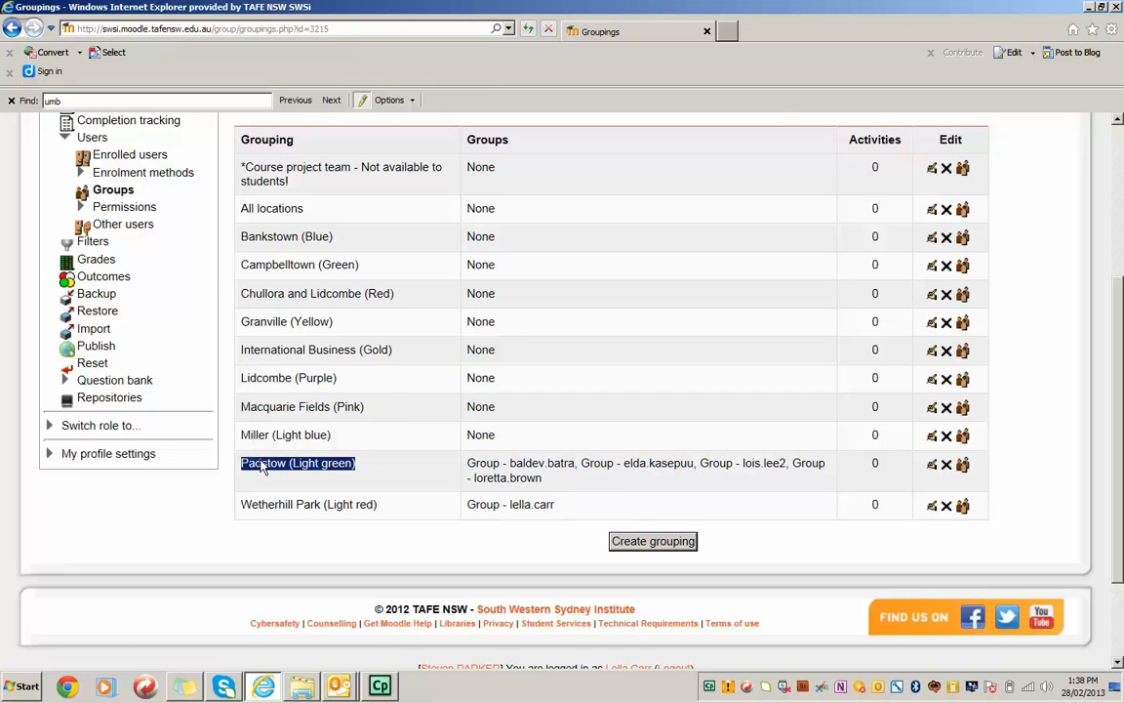
{"action": "left_click", "coordinate": [468, 504]}
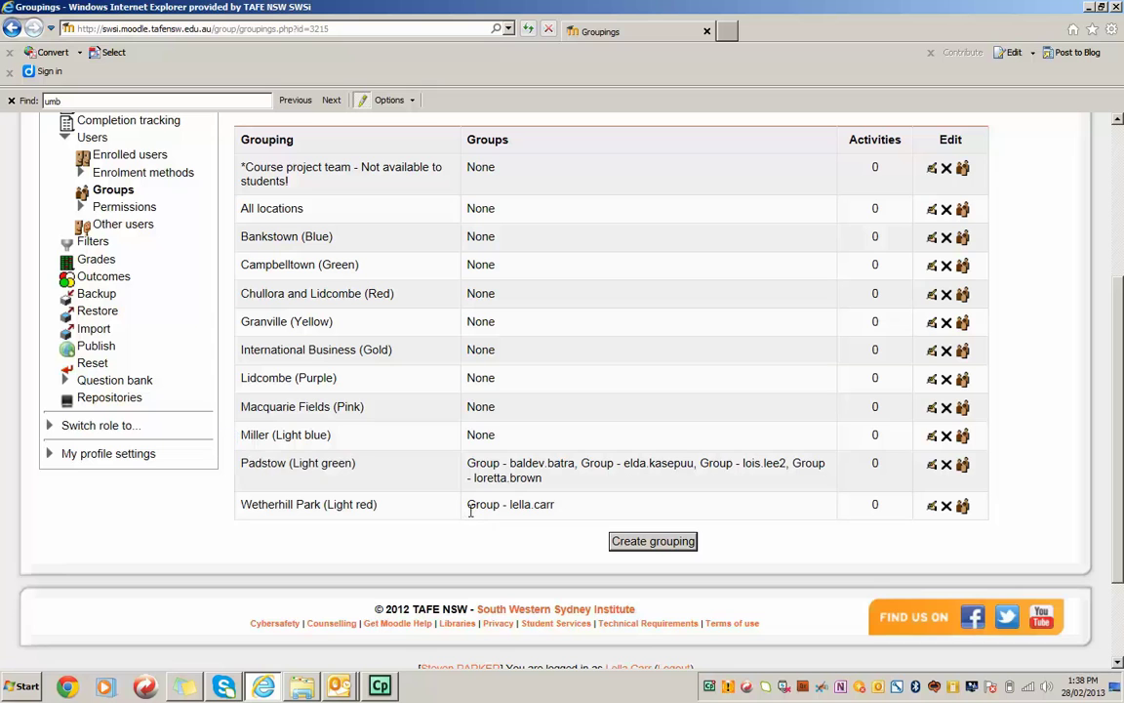
{"action": "left_click_drag", "start_coordinate": [469, 505], "coordinate": [565, 509]}
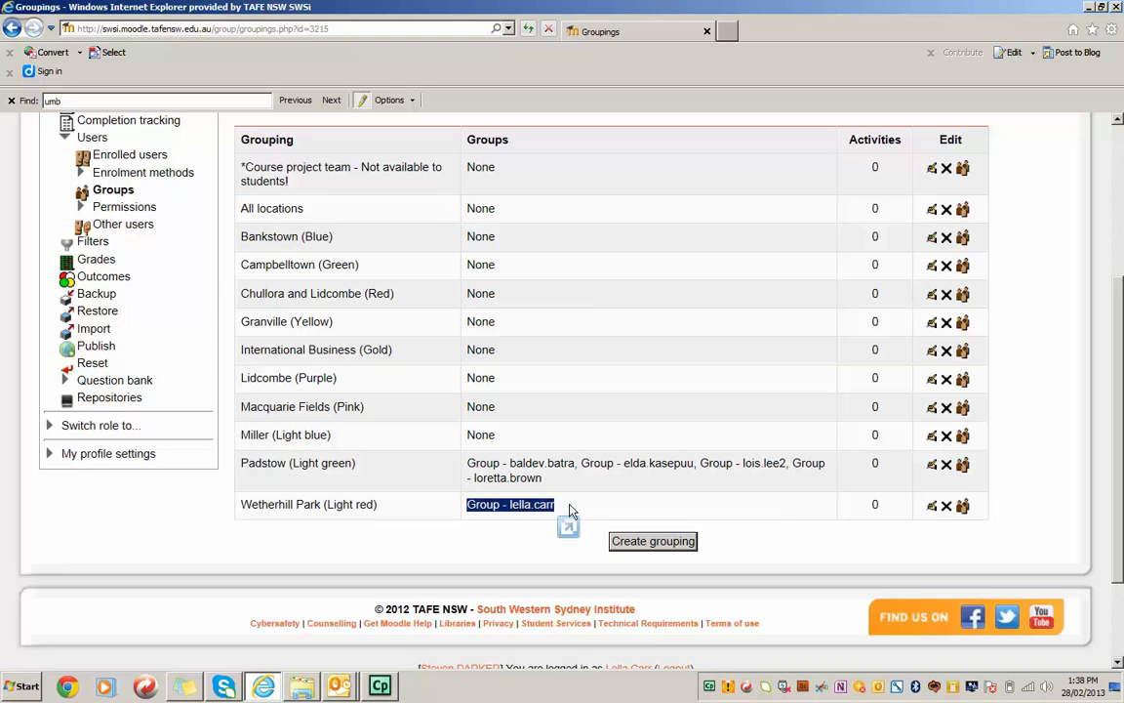
{"action": "left_click", "coordinate": [567, 512]}
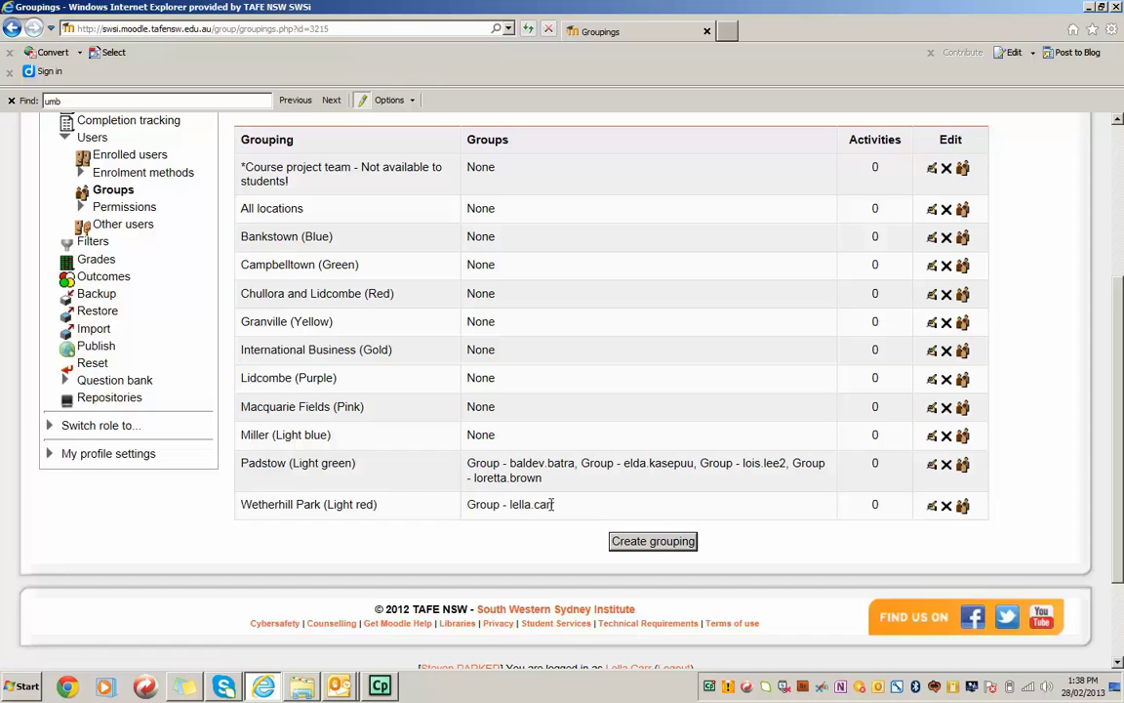
{"action": "double_click", "coordinate": [520, 513]}
{"action": "left_click_drag", "start_coordinate": [519, 512], "coordinate": [468, 505]}
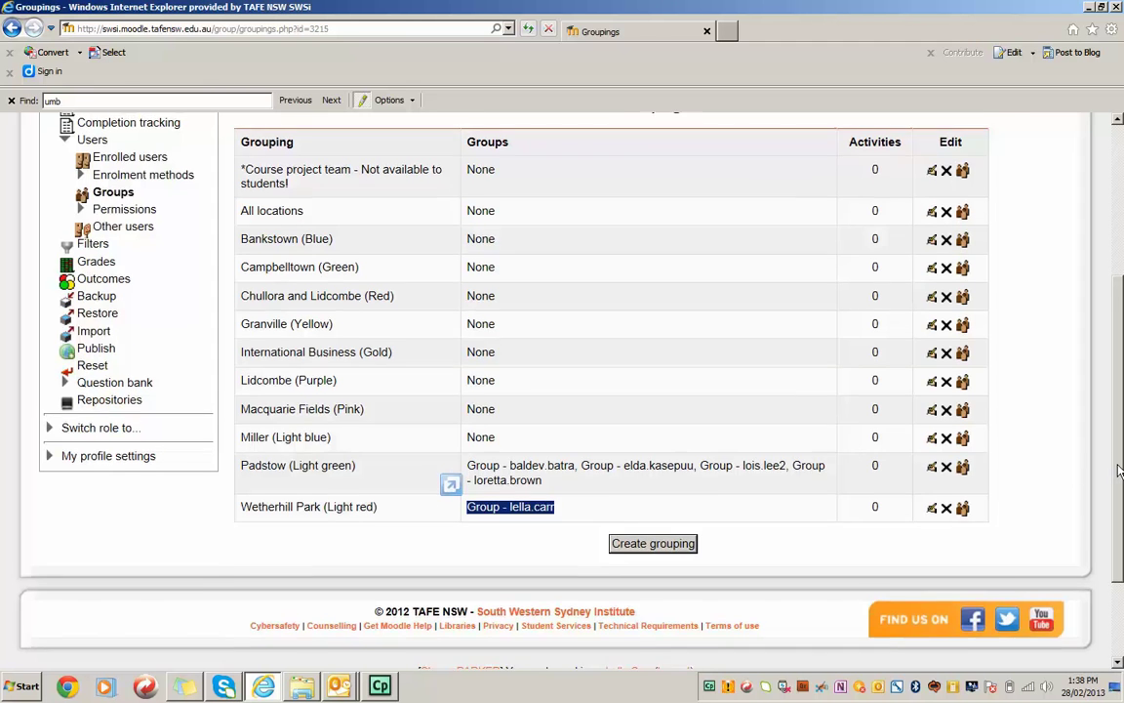
Step: Return from the groupings to the Cert II in Info Digital Media Tech course page
{"action": "scroll", "coordinate": [1121, 361], "scroll_direction": "up", "scroll_amount": 3}
{"action": "scroll", "coordinate": [1122, 361], "scroll_direction": "up", "scroll_amount": 1}
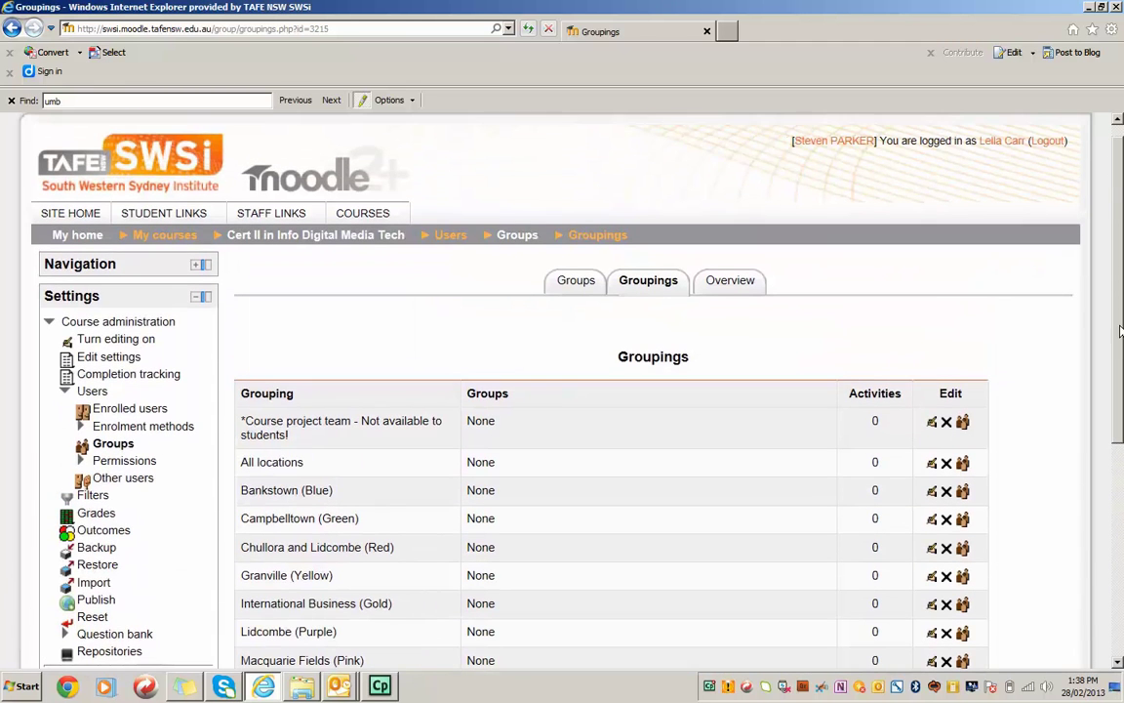
{"action": "left_click", "coordinate": [359, 237]}
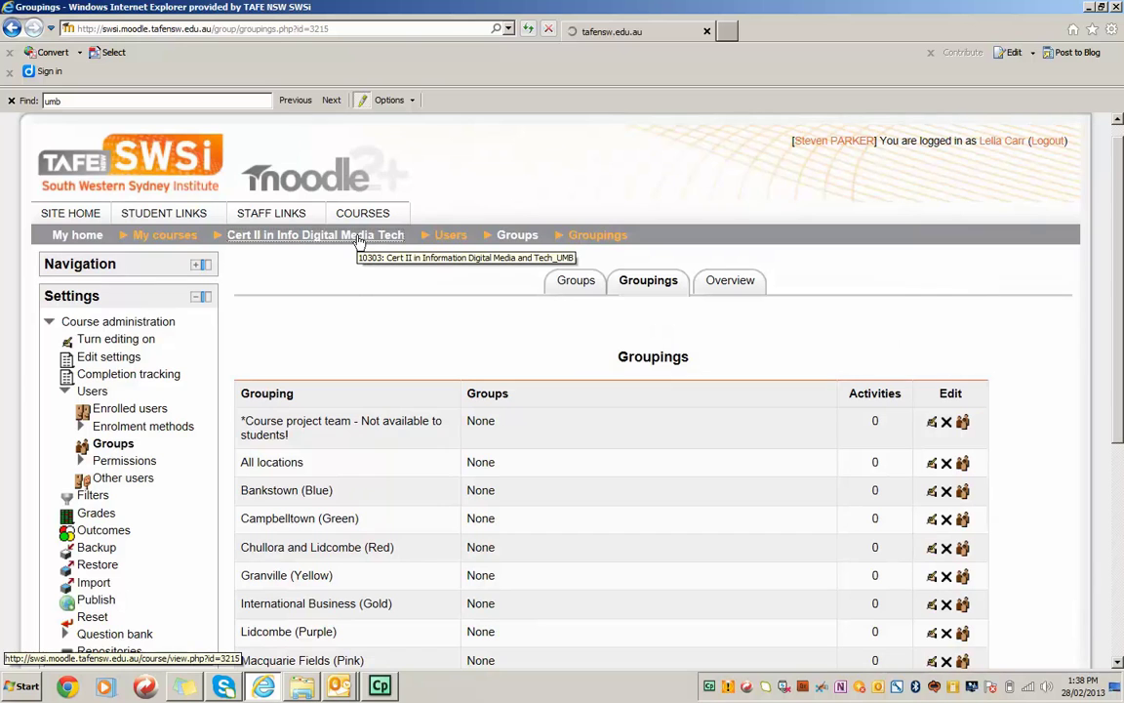